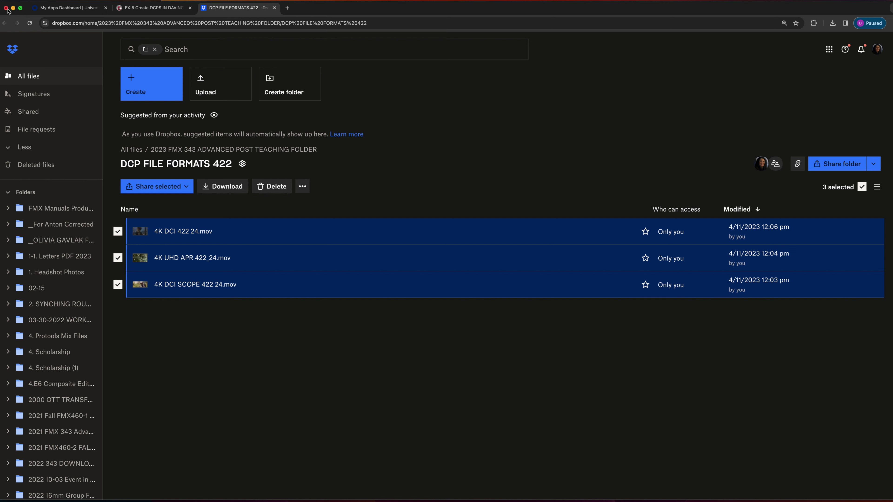
# Close the Dropbox browser window and both open Finder windows to clear the desktop.
pyautogui.click(7, 9)
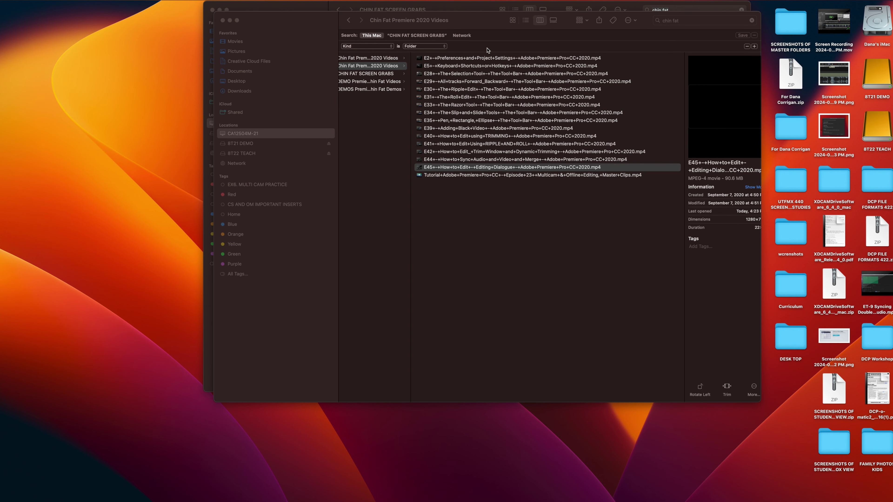
pyautogui.click(223, 20)
pyautogui.click(212, 9)
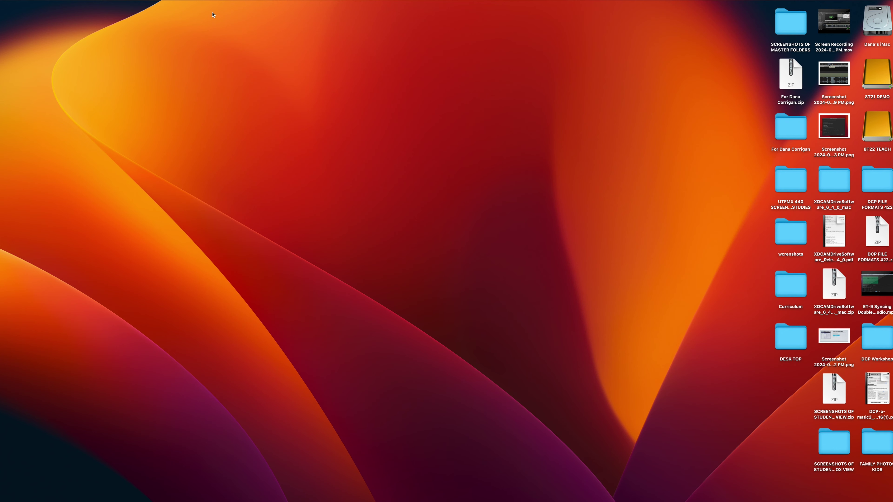
# Open the Applications folder and launch DCP-o-matic 2.
pyautogui.moveTo(20, 218)
pyautogui.click(84, 1)
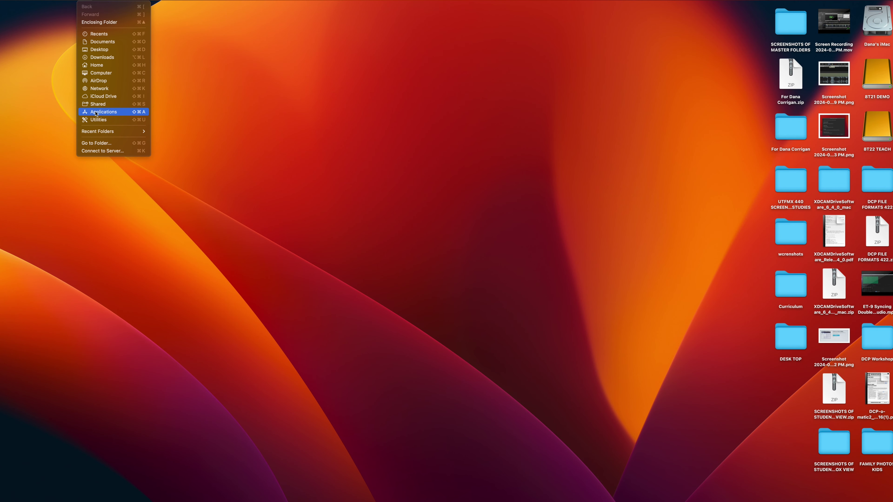
pyautogui.press('Return')
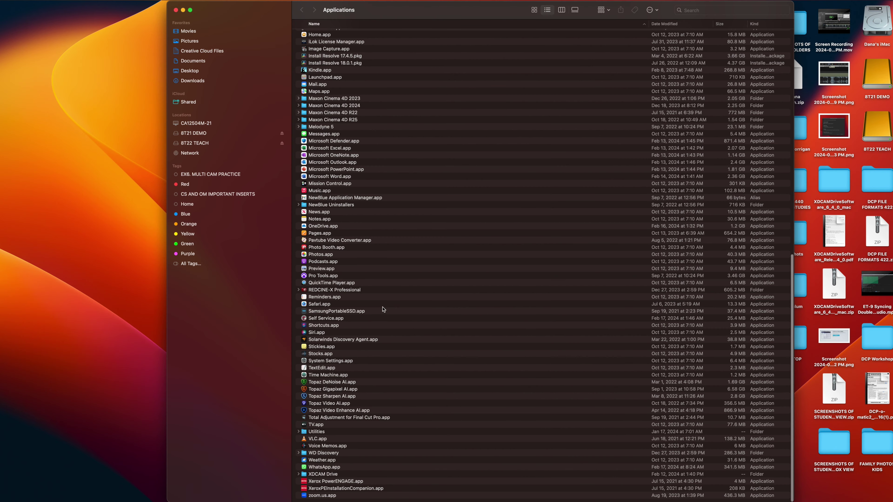
pyautogui.scroll(10, 380, 307)
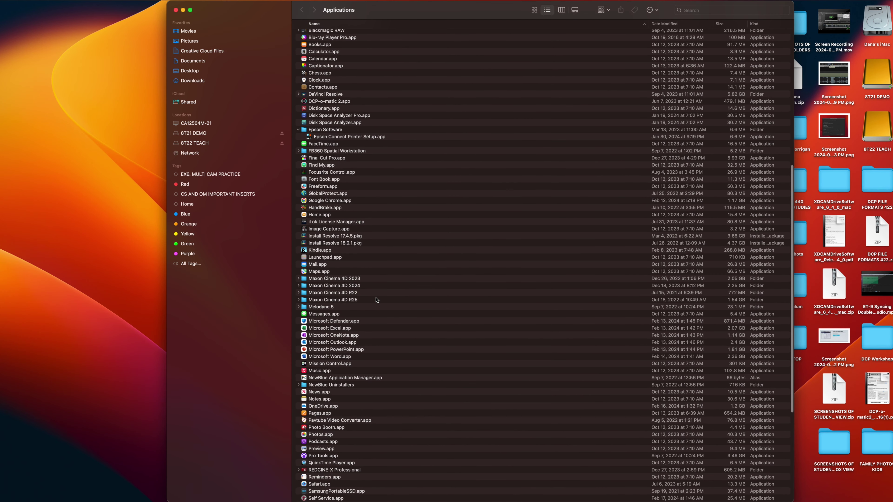
pyautogui.click(305, 102)
pyautogui.scroll(1, 306, 106)
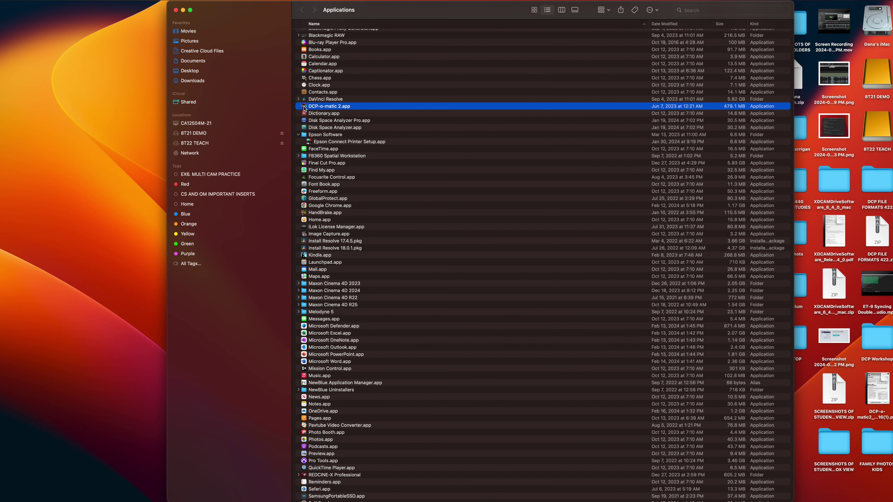
pyautogui.doubleClick(305, 108)
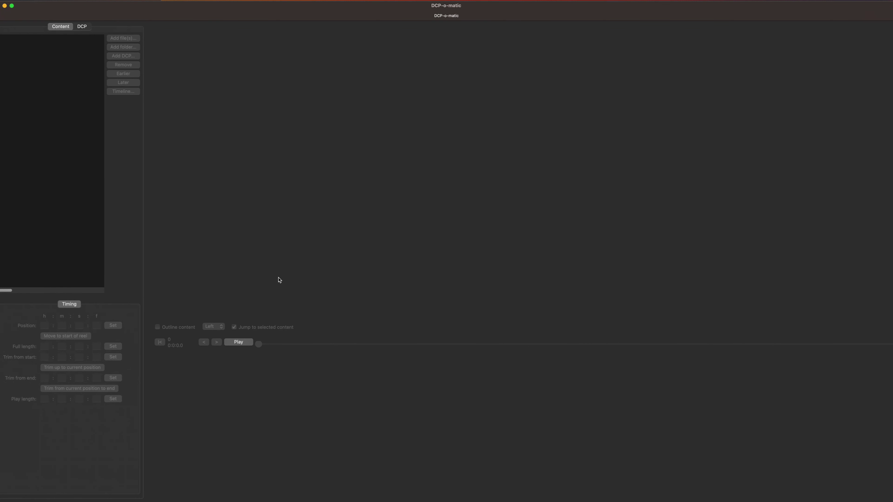
pyautogui.moveTo(169, 10)
pyautogui.mouseDown()
pyautogui.moveTo(187, 9)
pyautogui.moveTo(169, 10)
pyautogui.mouseUp()
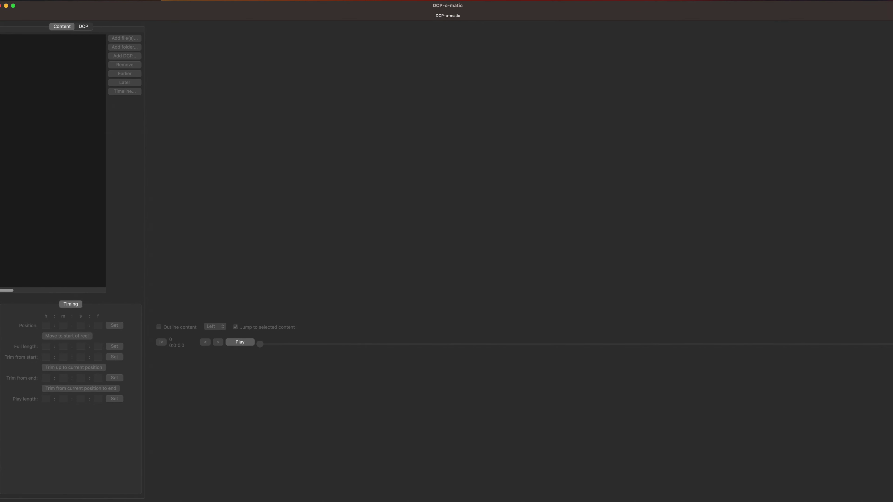
# Create a new film named "DCP_OMATIC TEST" in the Desktop folder.
pyautogui.click(62, 5)
pyautogui.click(60, 7)
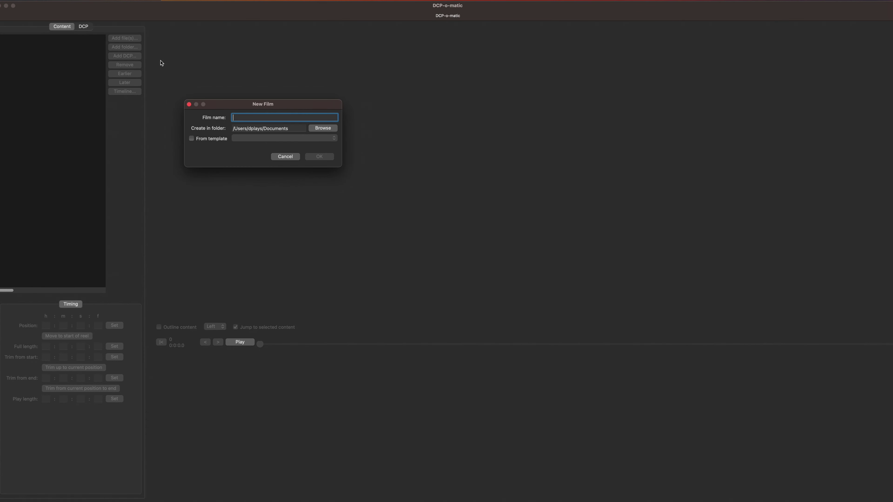
pyautogui.write('DCP_OMATIC TEST')
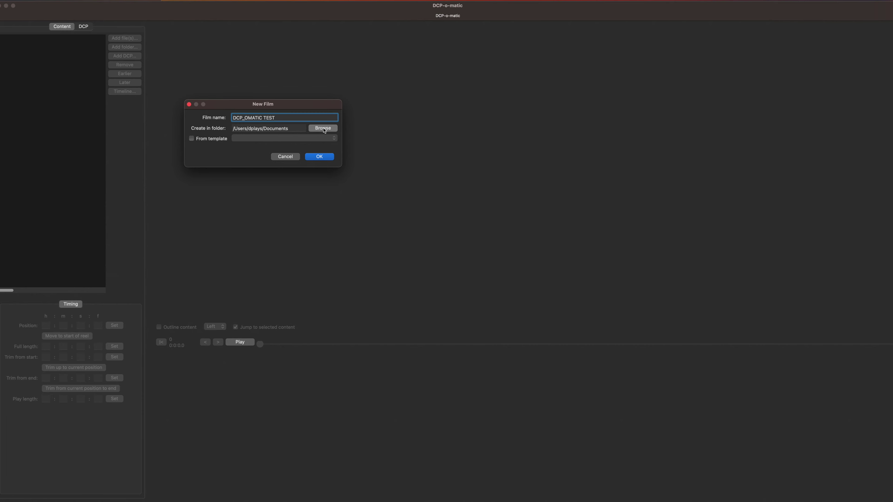
pyautogui.click(323, 128)
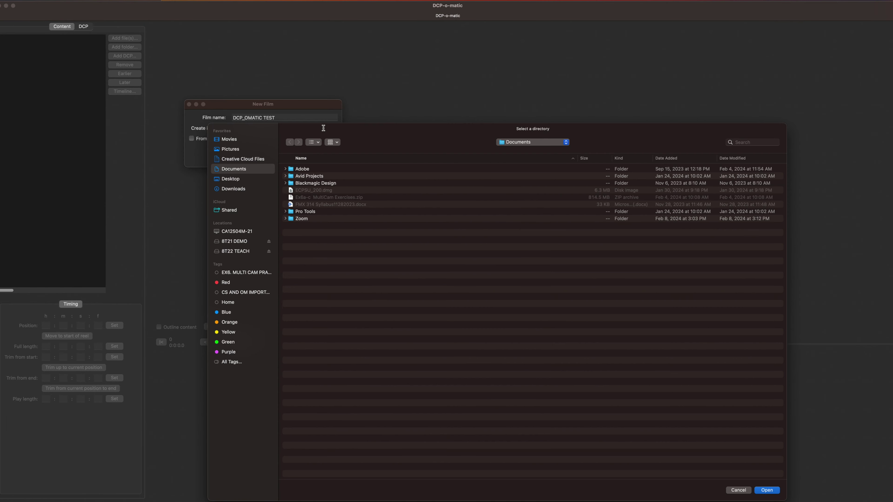
pyautogui.click(233, 180)
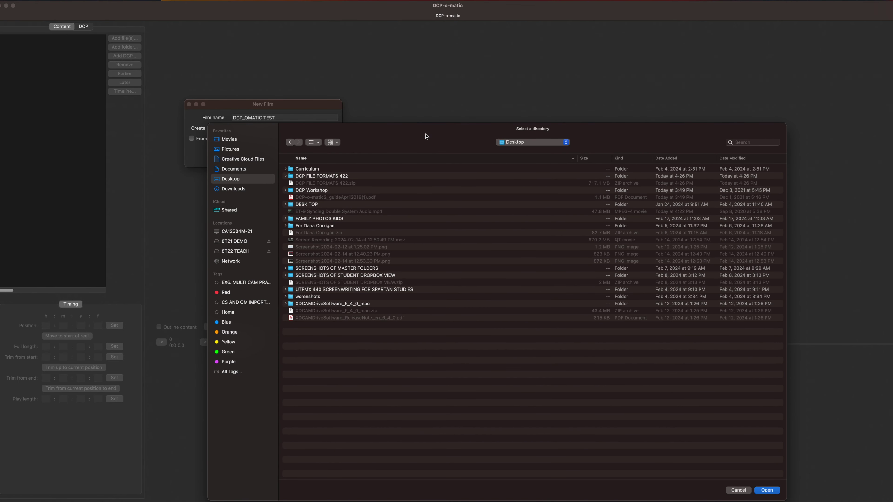
pyautogui.moveTo(425, 136); pyautogui.dragTo(424, 26)
pyautogui.click(763, 381)
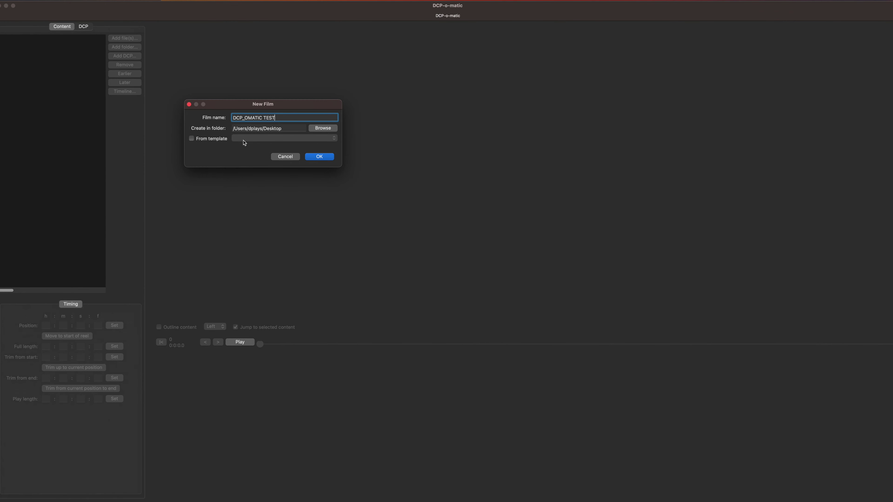
pyautogui.click(321, 157)
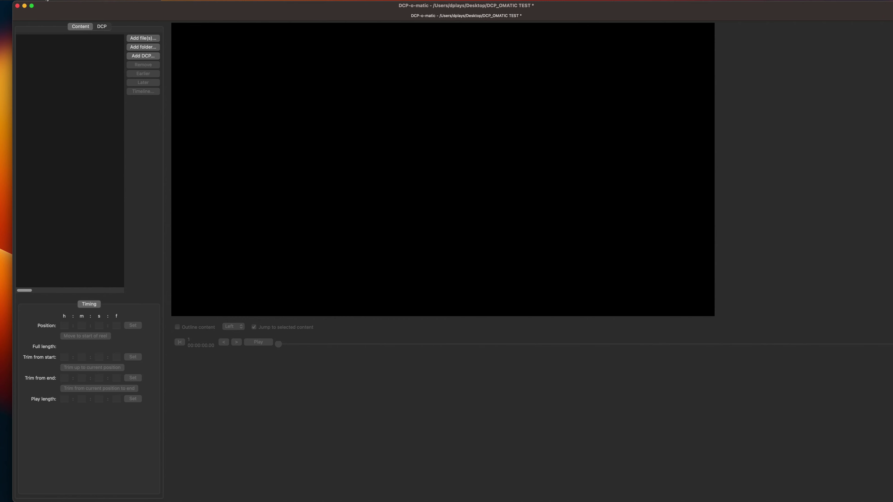
# Add the movie file "4K DCI SCOPE 422 24.mov" from the DCP FILE FORMATS 422 folder as content.
pyautogui.click(139, 39)
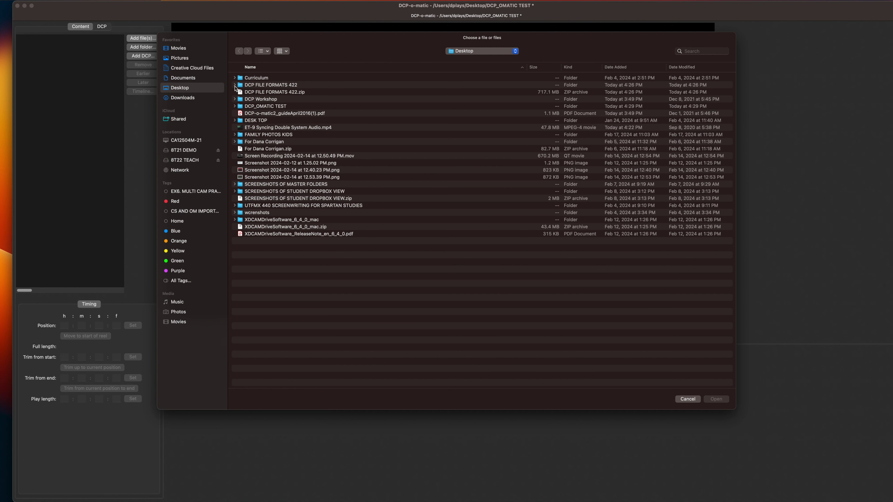
pyautogui.click(235, 86)
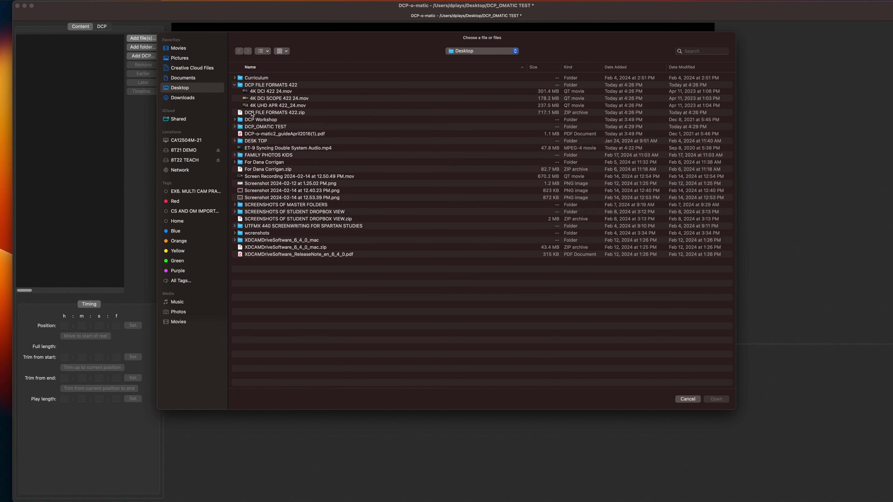
pyautogui.click(248, 100)
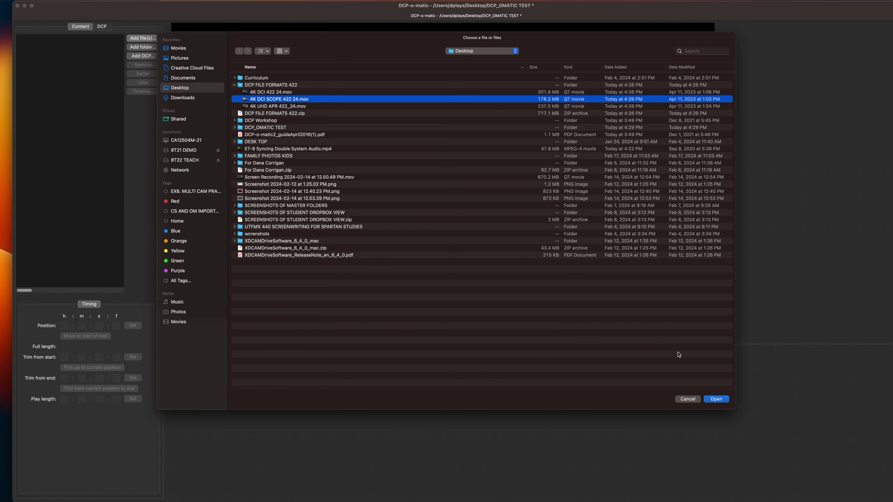
pyautogui.click(716, 399)
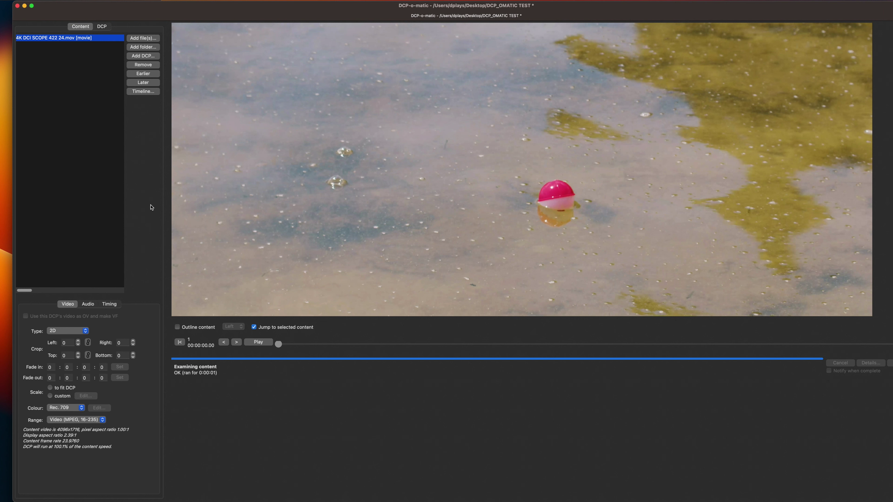
# In the DCP settings, enable the audio language and set the content type to Short.
pyautogui.click(102, 27)
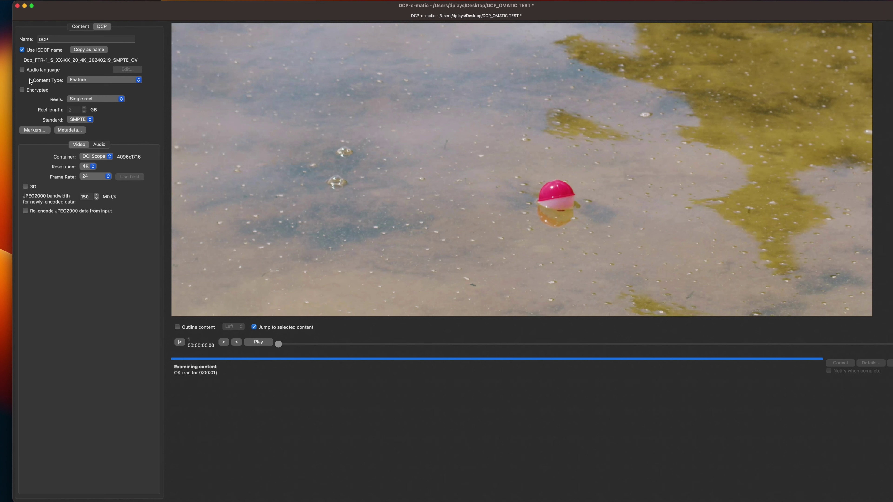
pyautogui.click(23, 70)
pyautogui.click(93, 81)
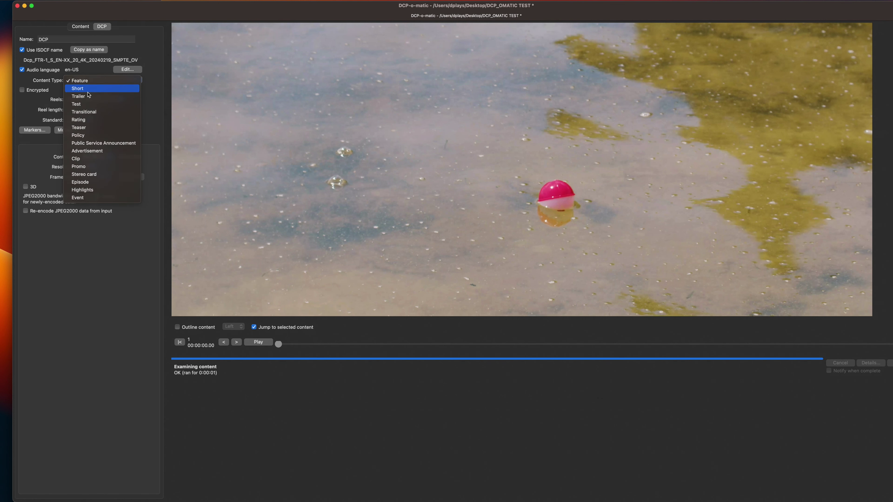
pyautogui.click(90, 90)
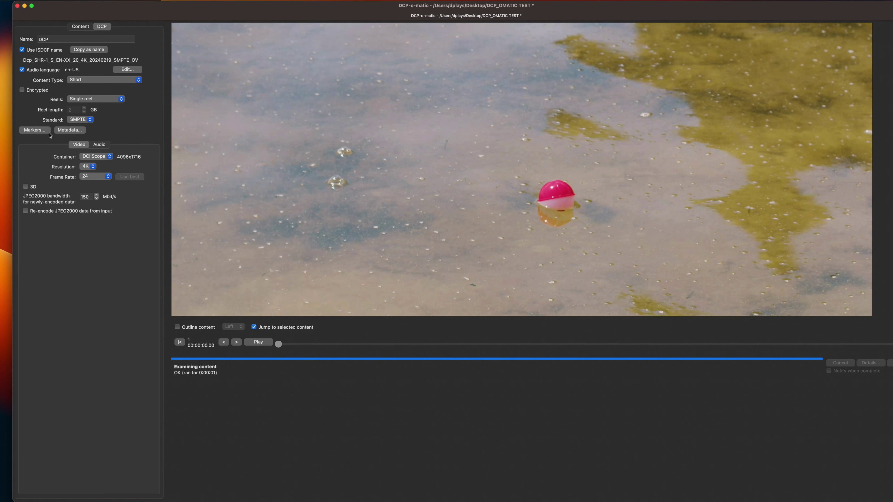
# Review the DCP's resolution choices and its audio channel and processor settings, ending on the video settings.
pyautogui.click(93, 168)
pyautogui.click(93, 168)
pyautogui.click(99, 148)
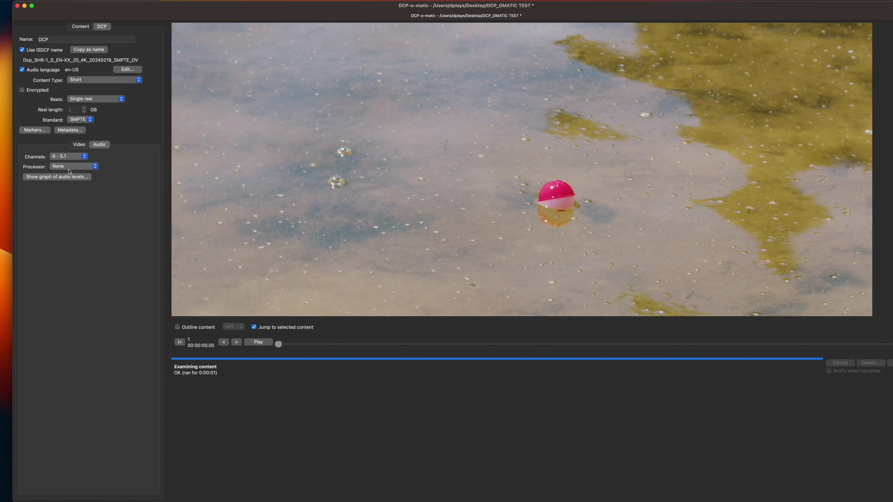
pyautogui.click(80, 145)
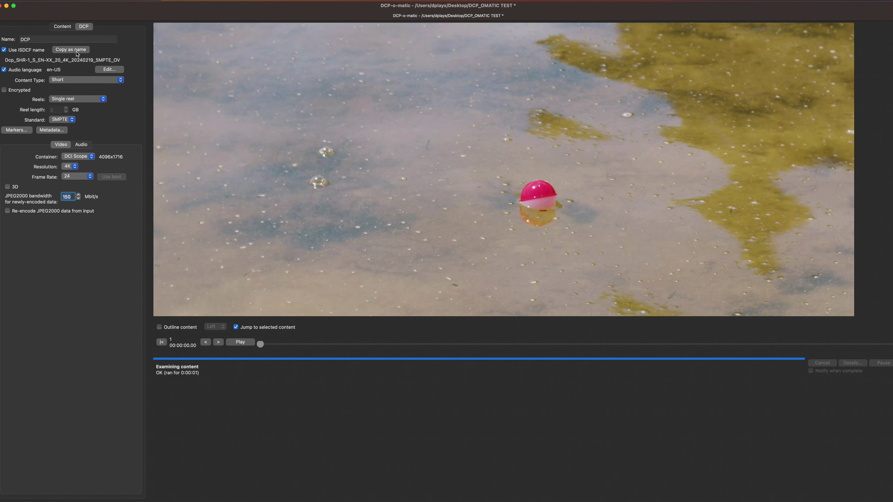
# Change the DCP's name to "DCP SCOPE DCP_OMATIC".
pyautogui.click(32, 39)
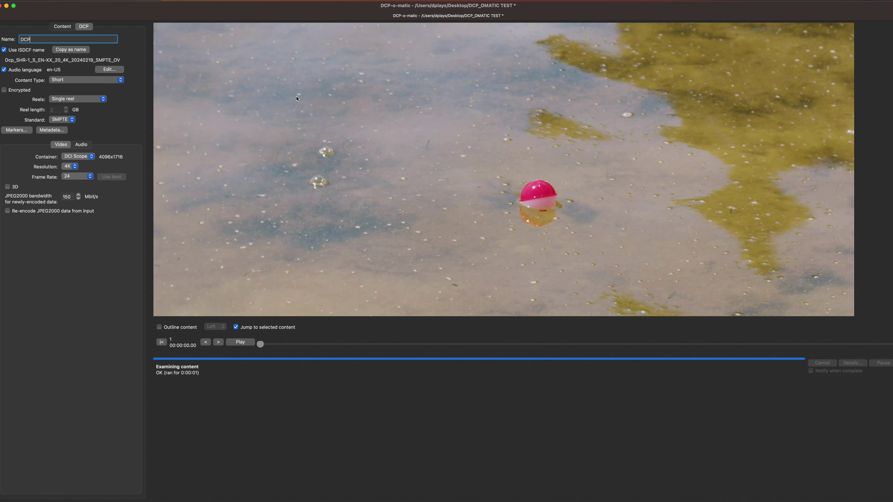
pyautogui.write('SCOPE')
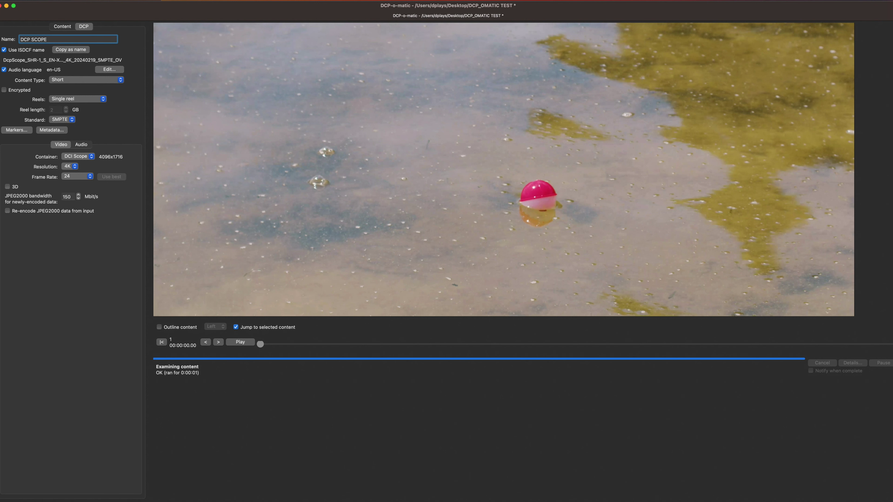
pyautogui.write(' DCOP_OMATIC')
pyautogui.click(57, 40)
pyautogui.press('BackSpace')
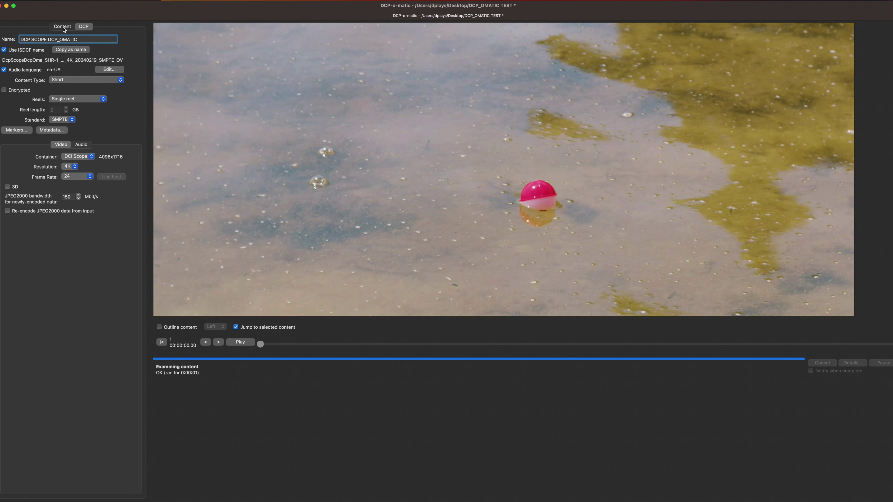
# Make the DCP from the current film, proceeding past the hints check.
pyautogui.click(55, 0)
pyautogui.moveTo(87, 0)
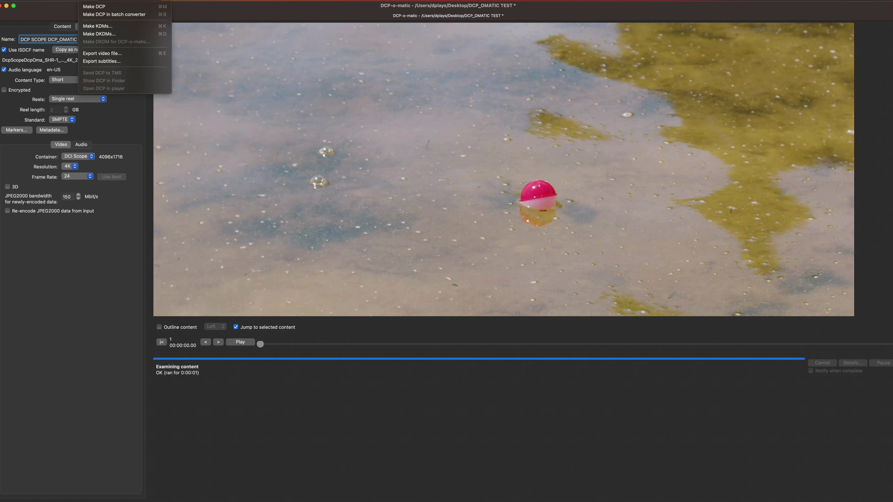
pyautogui.click(98, 8)
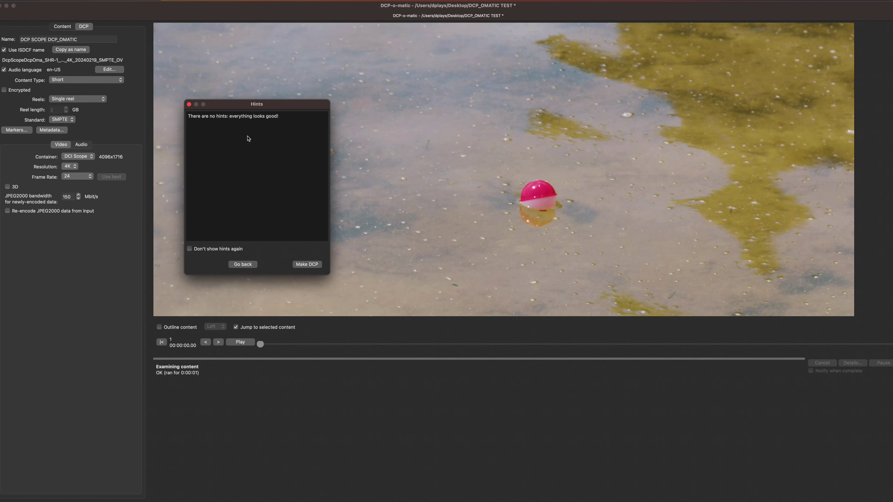
pyautogui.click(306, 265)
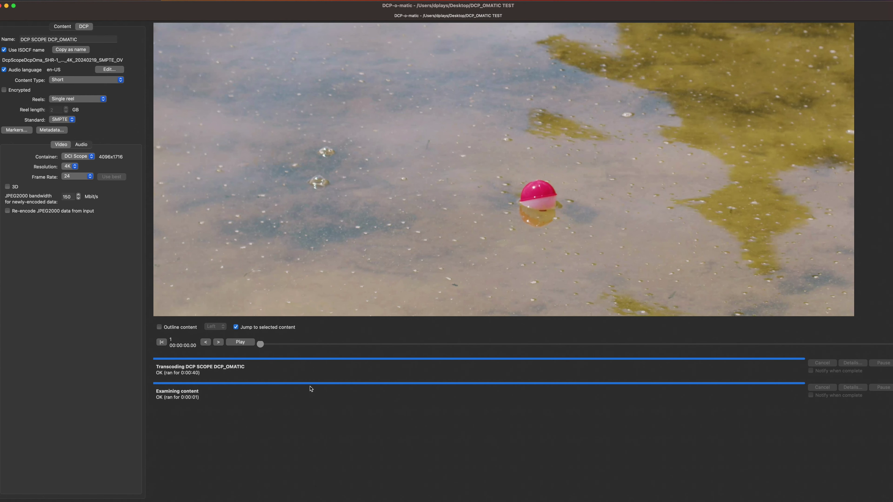
# Hide DCP-o-matic and close the Applications folder window to reveal the desktop.
pyautogui.click(44, 5)
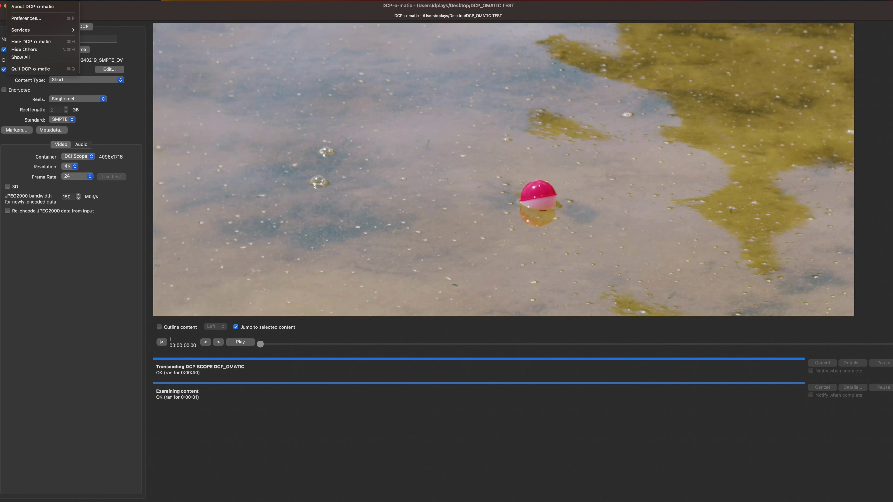
pyautogui.click(30, 42)
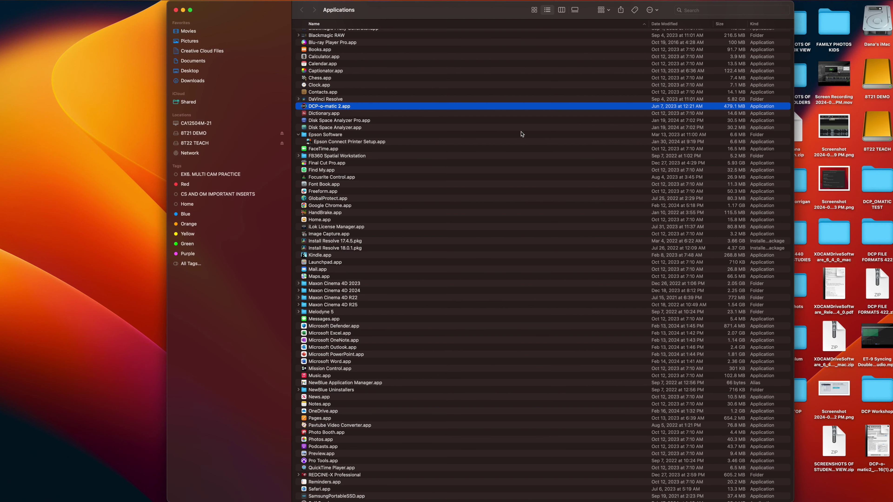
pyautogui.click(175, 10)
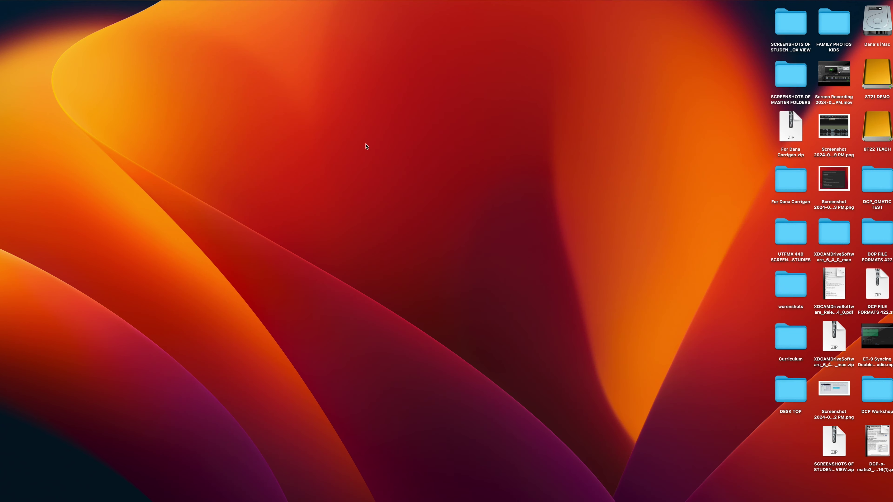
# Open the DCP_OMATIC TEST folder from the desktop, then reposition and enlarge its window to show full file names.
pyautogui.doubleClick(878, 190)
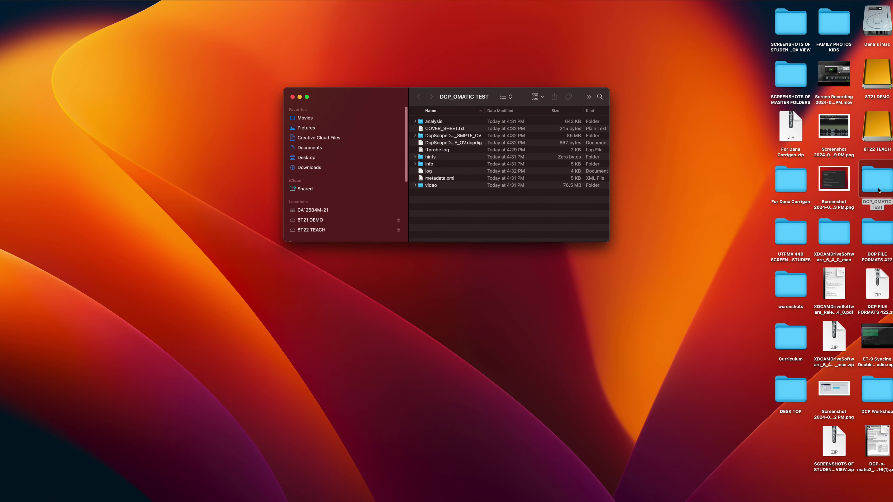
pyautogui.moveTo(373, 99); pyautogui.dragTo(247, 15)
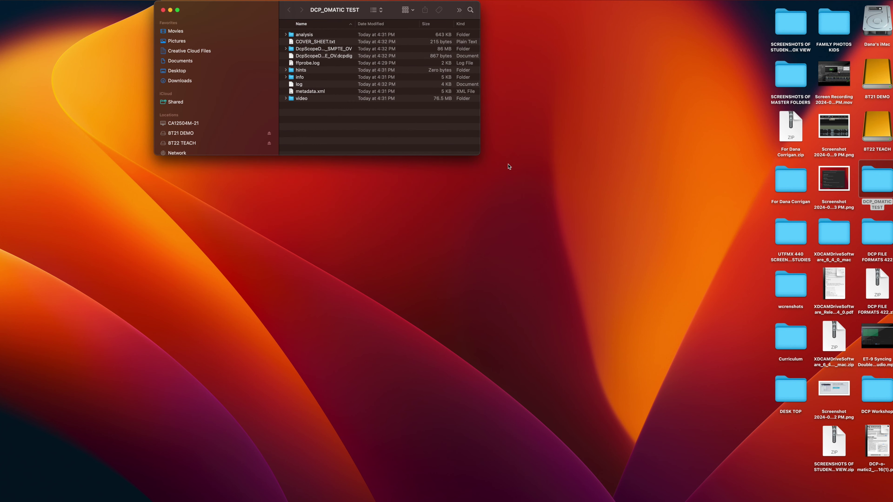
pyautogui.moveTo(479, 157); pyautogui.dragTo(703, 402)
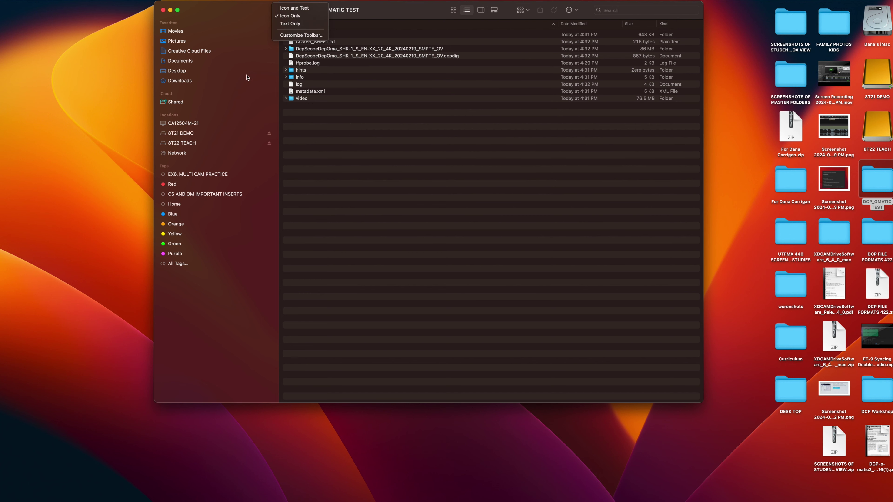
# Close the folder window and rename the DCP_OMATIC TEST folder on the desktop to "Plays_4K Scope DCP_OMATIC TEST".
pyautogui.moveTo(239, 9); pyautogui.dragTo(237, 17)
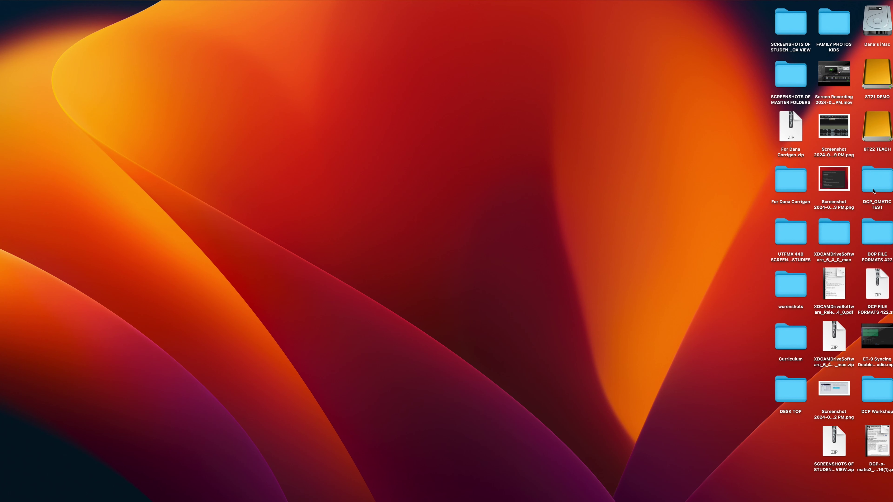
pyautogui.click(871, 203)
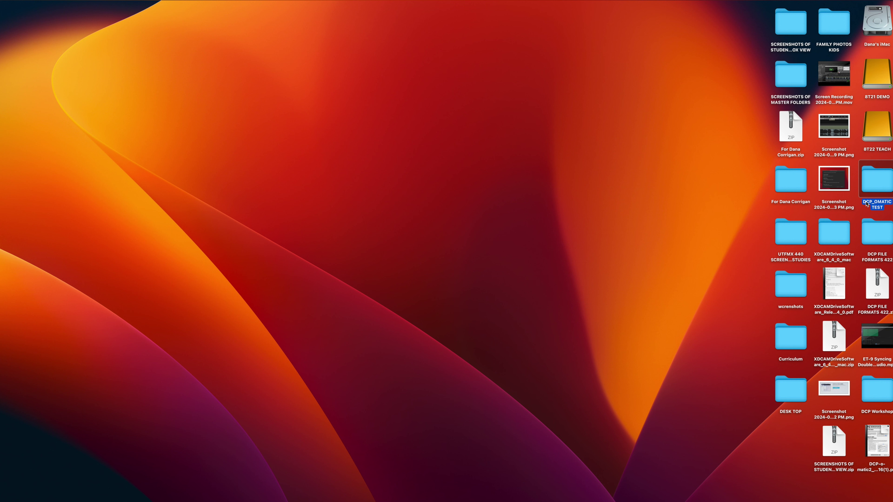
pyautogui.rightClick(866, 205)
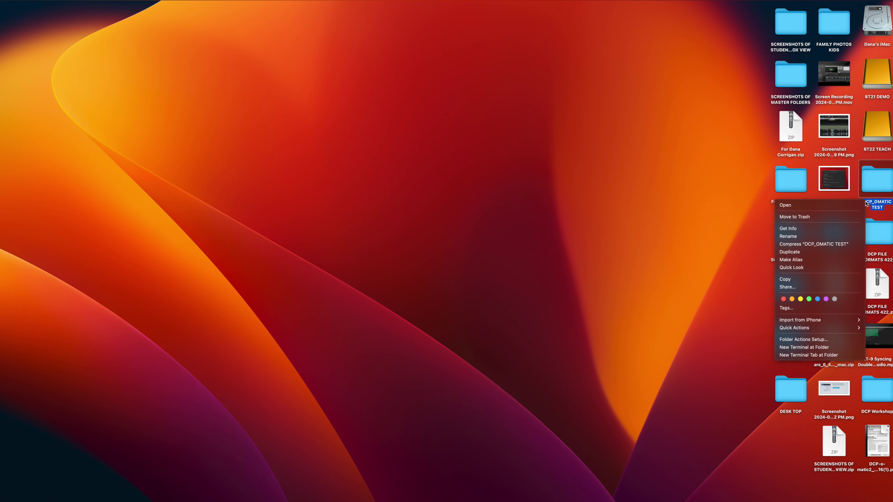
pyautogui.click(882, 206)
pyautogui.click(873, 202)
pyautogui.click(860, 203)
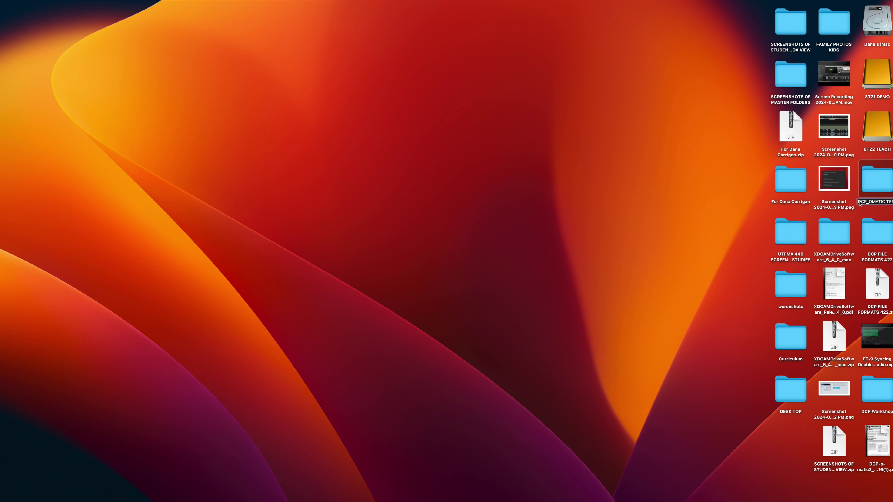
pyautogui.write('Plays_4K Scope')
pyautogui.press('Return')
pyautogui.click(877, 75)
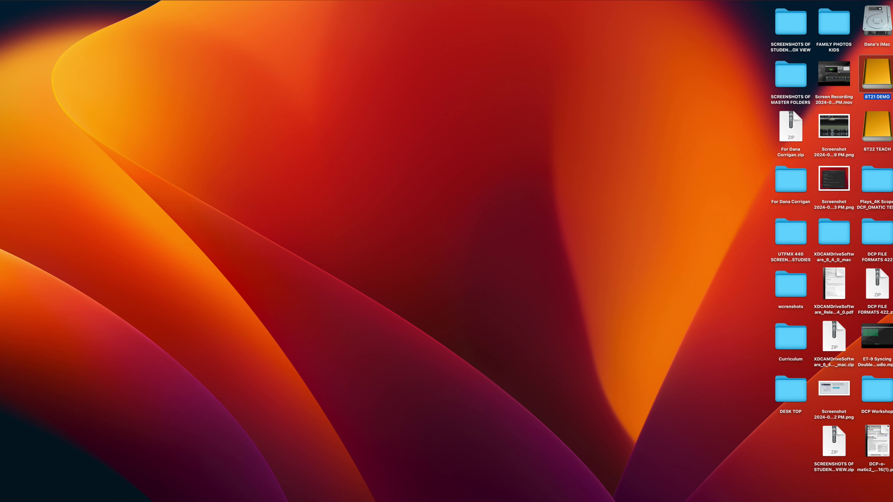
pyautogui.click(721, 207)
pyautogui.click(884, 185)
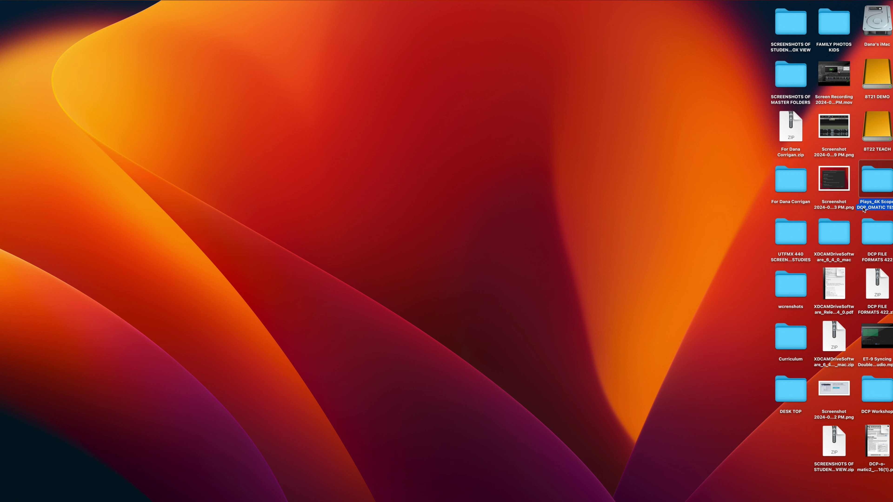
pyautogui.click(391, 232)
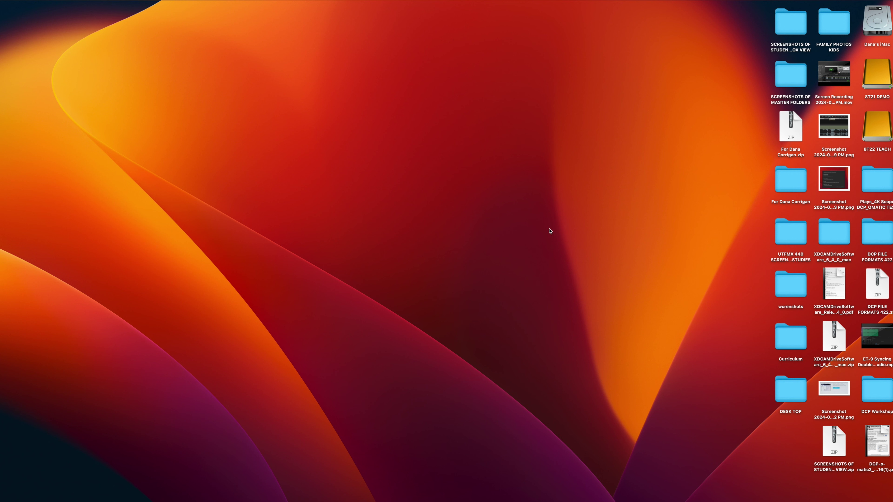
# Insert "Fishing" into the desktop folder's name between "Plays_4K Scope" and "DCP_OMATIC TEST".
pyautogui.click(873, 202)
pyautogui.rightClick(872, 203)
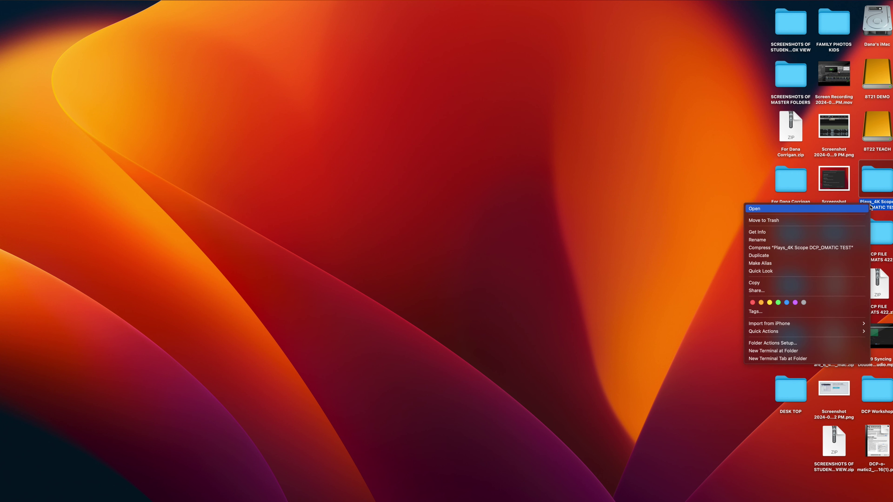
pyautogui.click(809, 240)
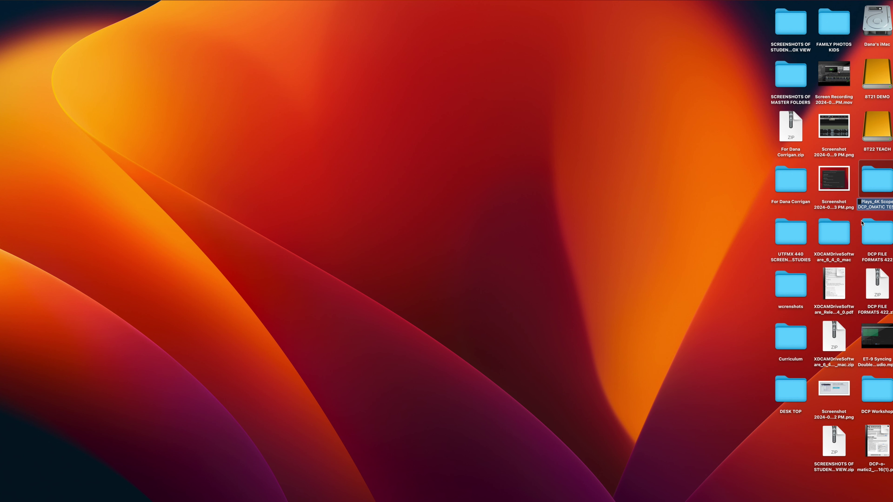
pyautogui.click(859, 208)
pyautogui.write('Fishing')
pyautogui.press('Return')
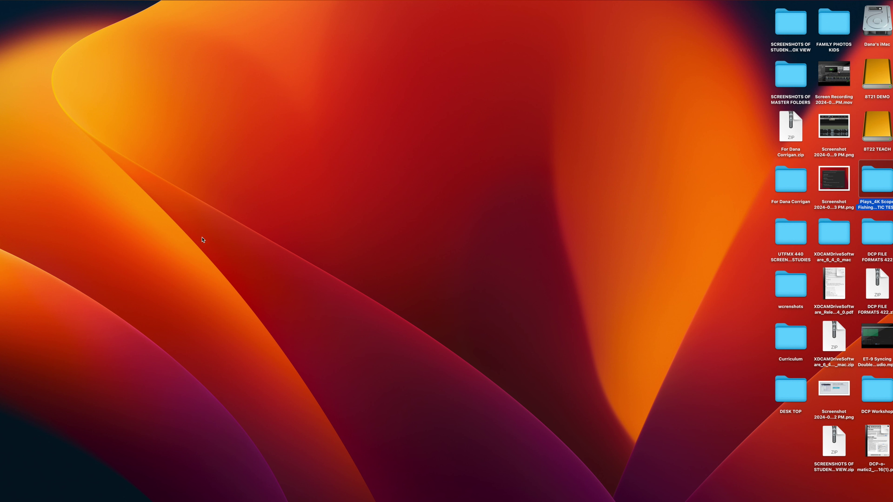